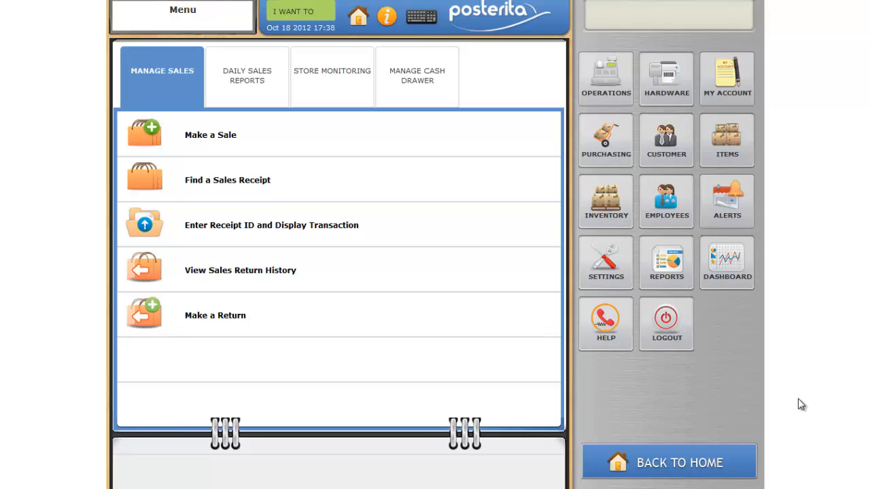
Start a new item named 'Road Bike' with description 'Trek' and selling price 100.00.
click(729, 155)
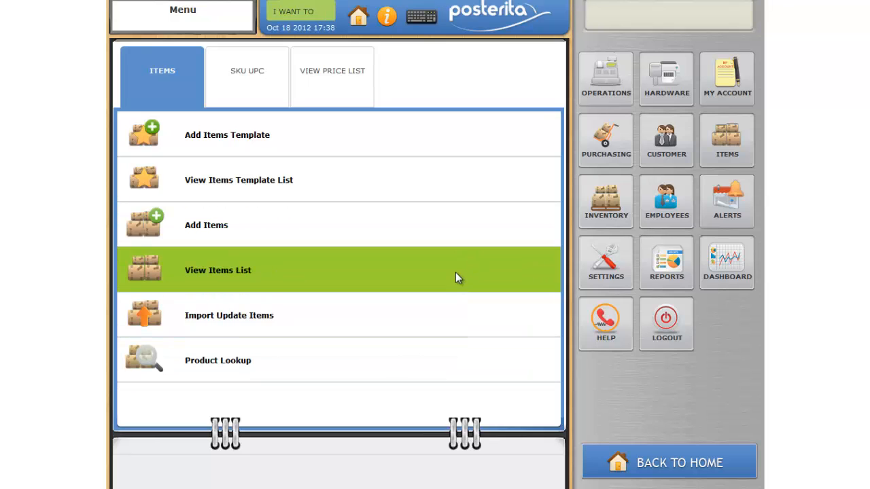
click(205, 235)
click(345, 96)
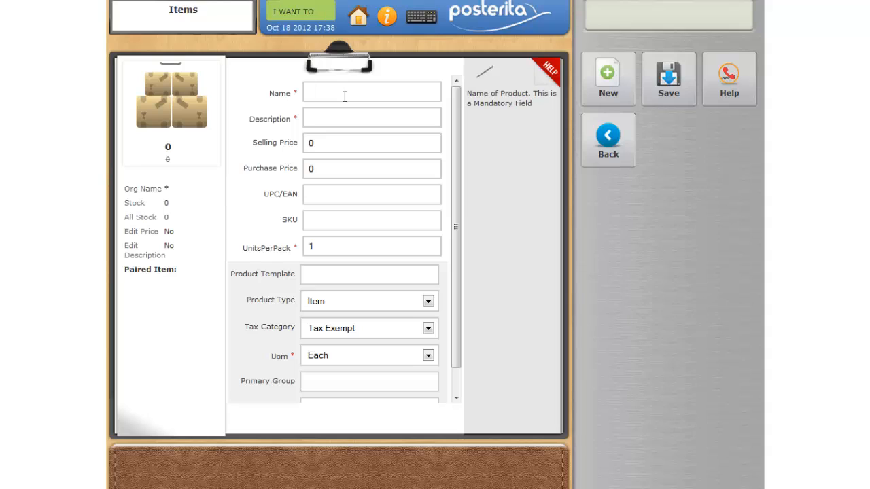
text(Road Bike)
key(Tab)
text(Trek)
key(Tab)
text(100.00)
click(355, 175)
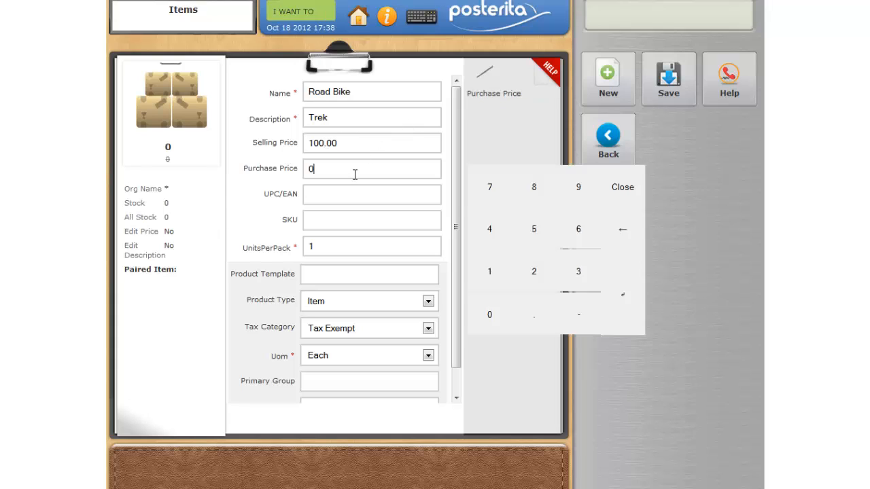
key(BackSpace)
text(50)
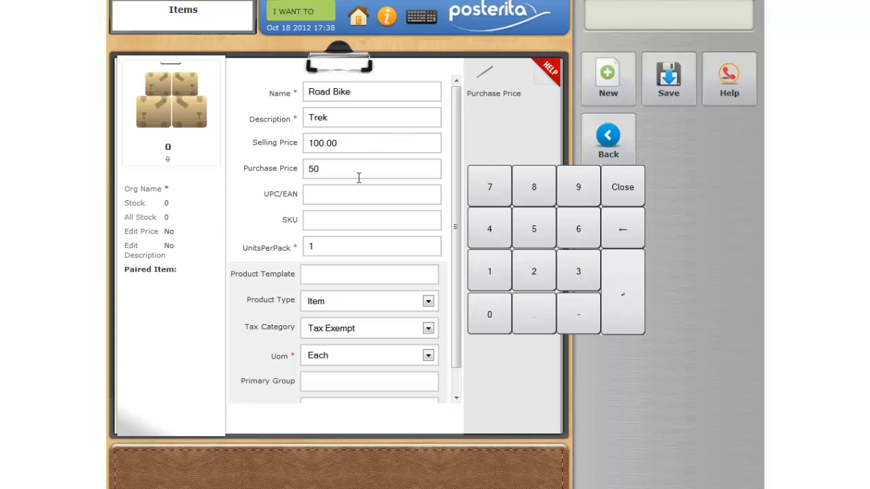
click(354, 196)
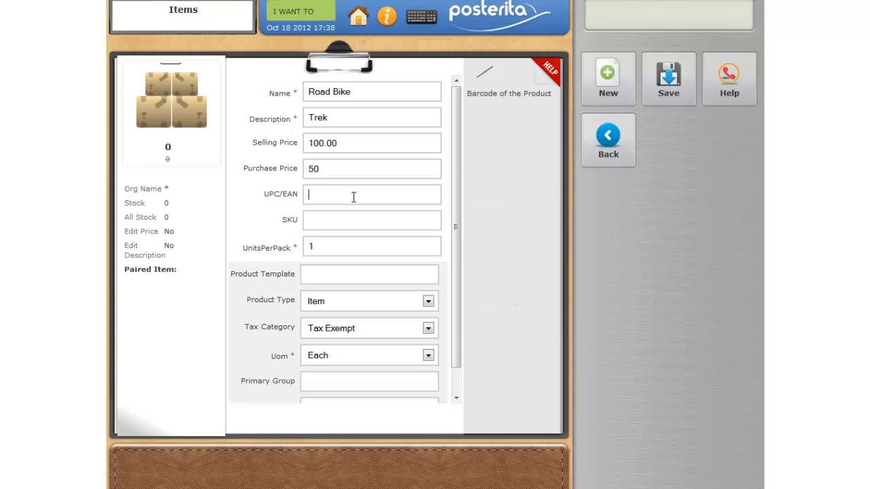
text(82630872308)
Set the tax category to VAT and primary group to Bike, then save the item.
click(429, 329)
click(408, 355)
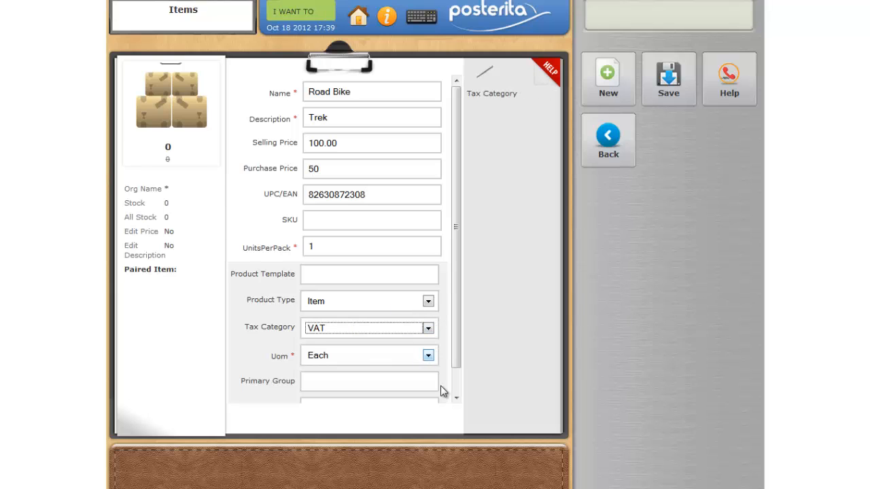
scroll(399, 360, down, 1)
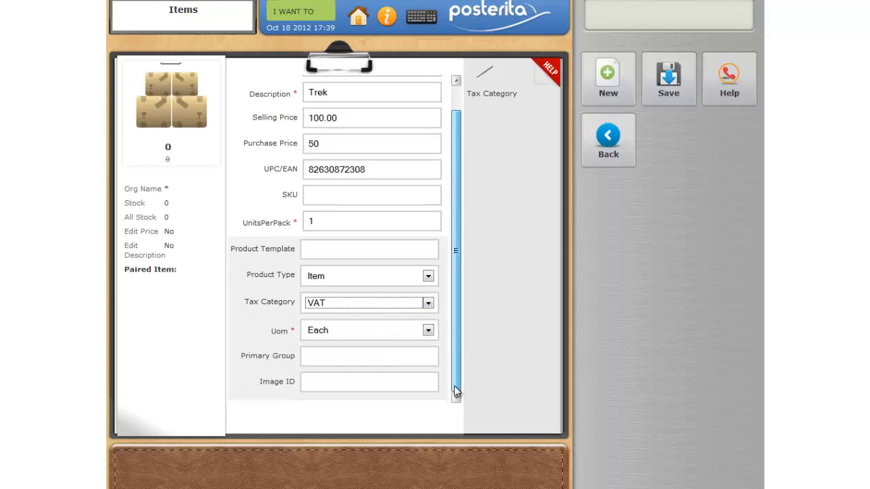
click(401, 357)
text(Bike)
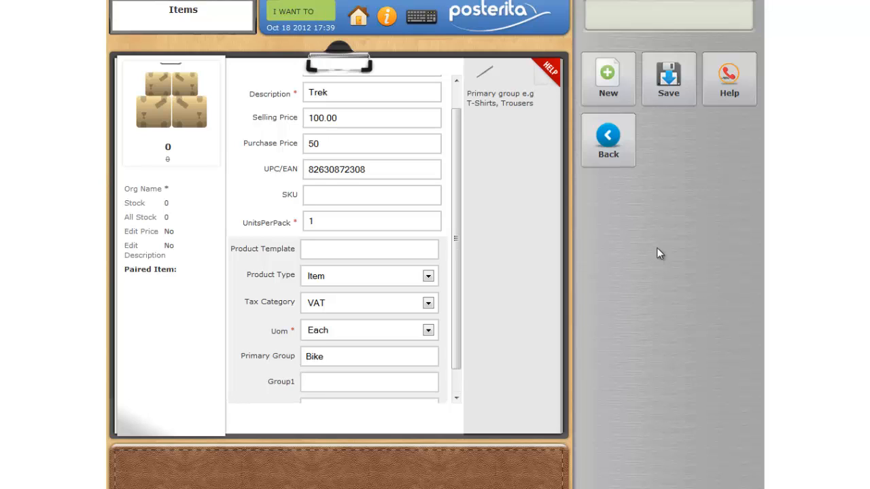
click(670, 93)
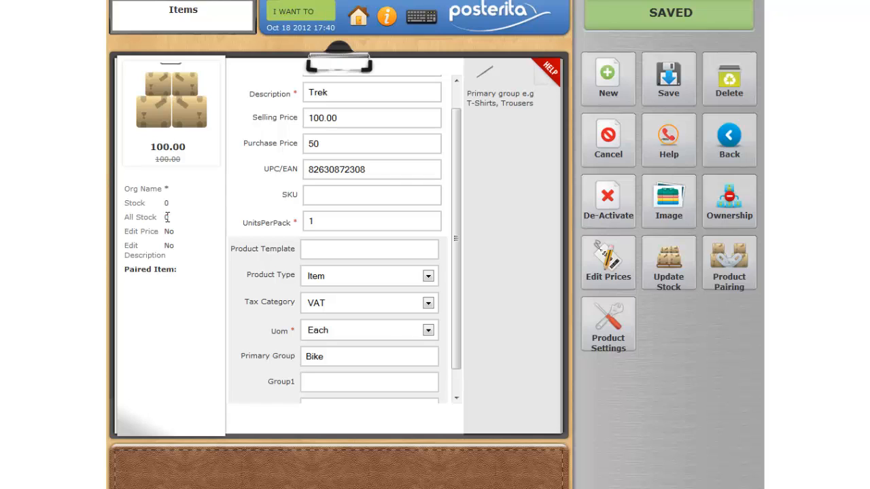
click(387, 16)
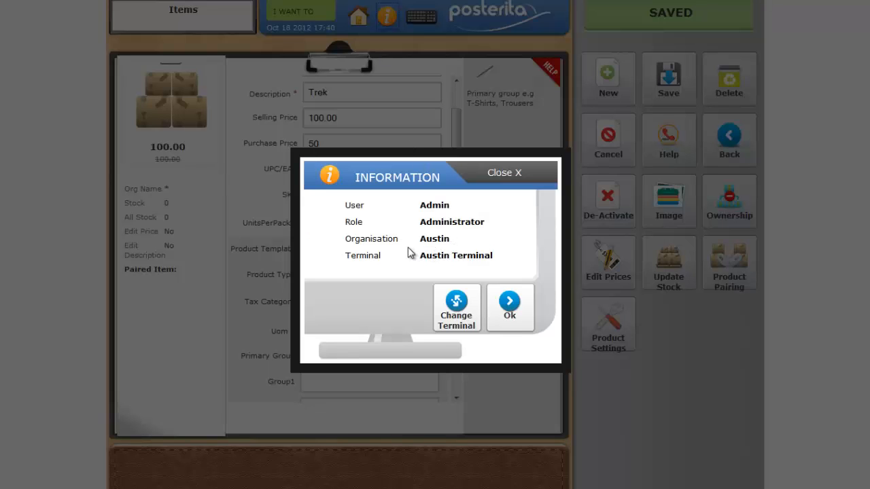
click(501, 309)
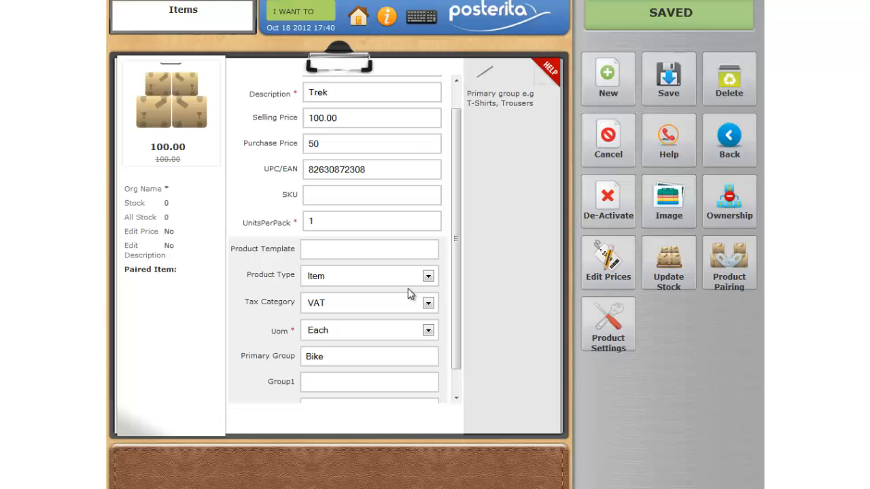
Set the Road Bike's Austin warehouse quantity to 3 and save the stock update.
click(663, 274)
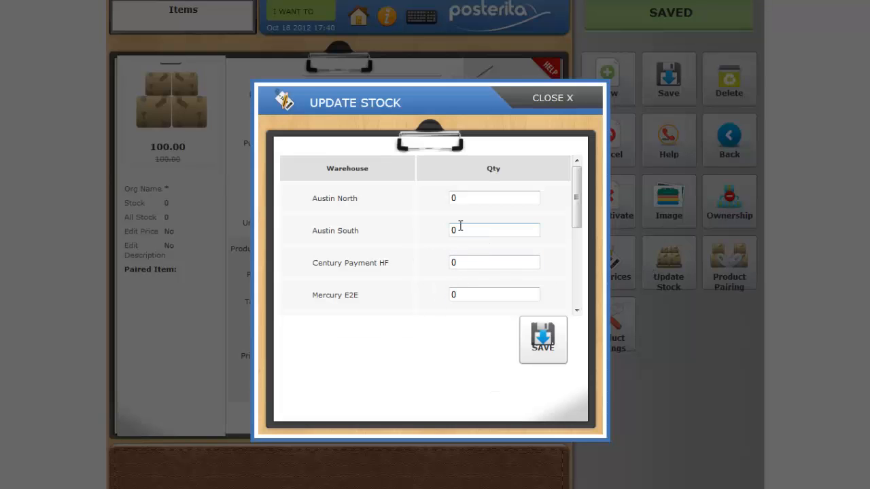
drag(581, 224, 579, 294)
click(469, 262)
drag(469, 261, 434, 261)
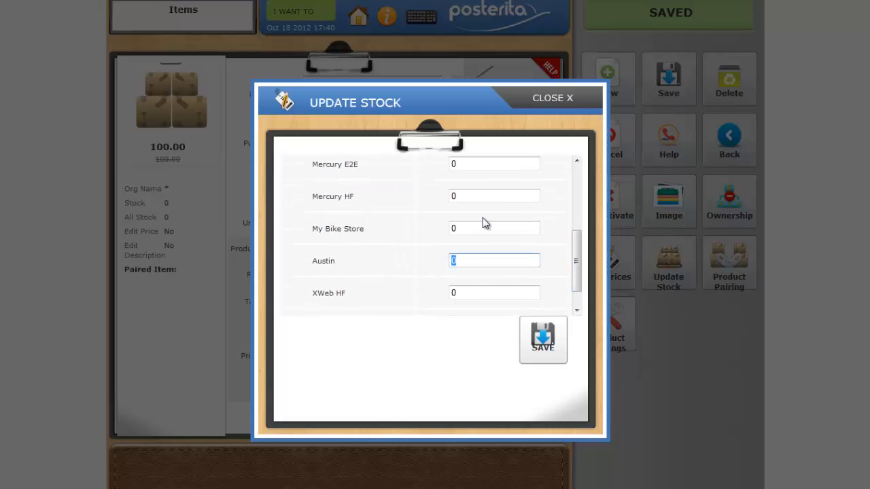
text(3)
click(532, 342)
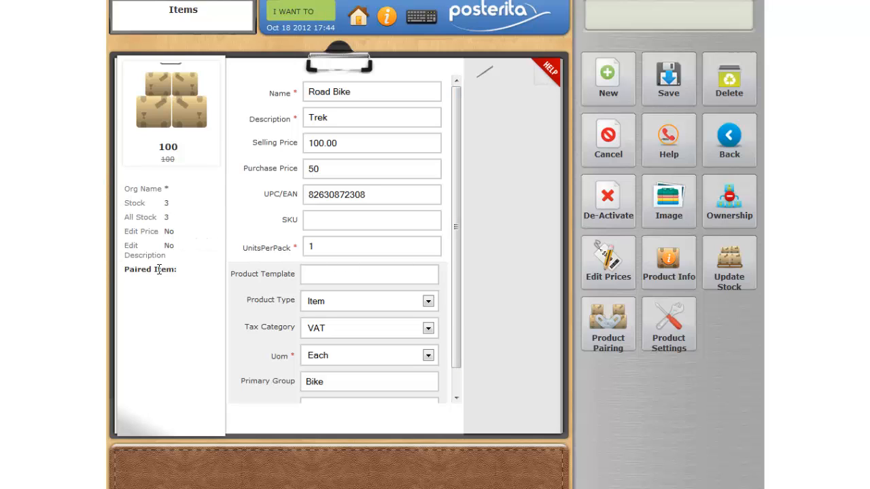
Log out, then sign back in with the administrator username and saved password.
click(305, 19)
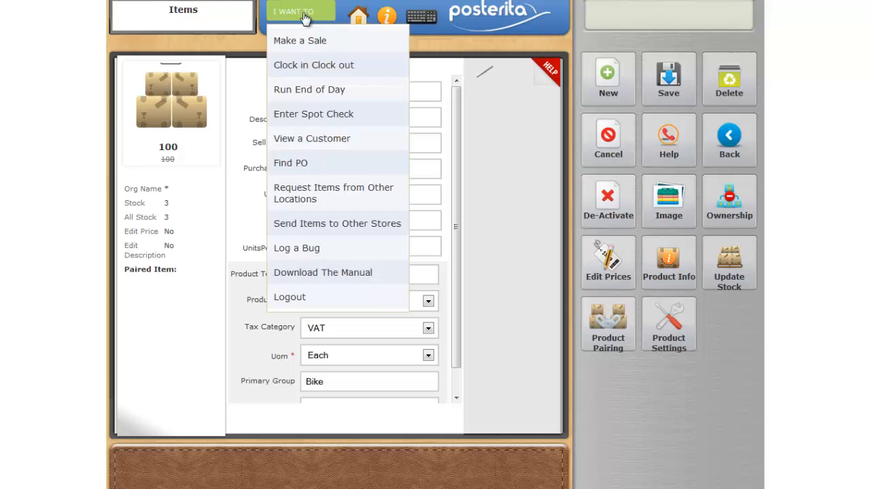
click(292, 296)
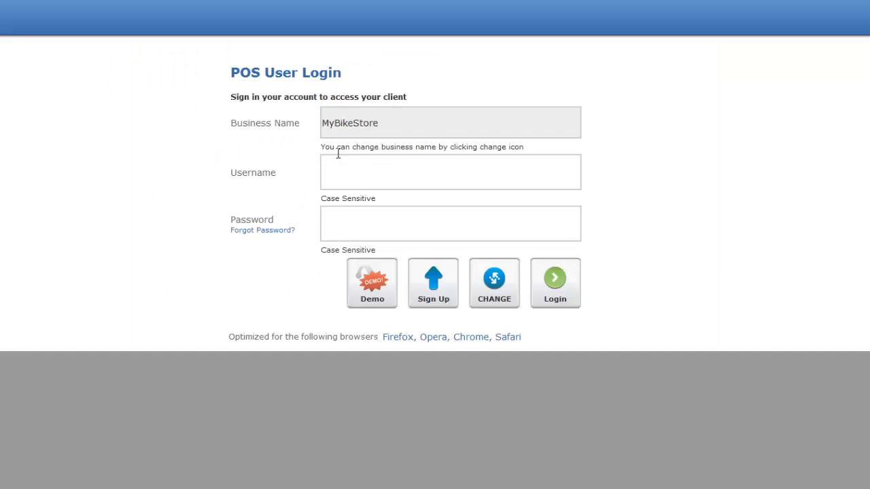
text(Admi)
key(BackSpace)
key(BackSpace)
key(BackSpace)
text(dm)
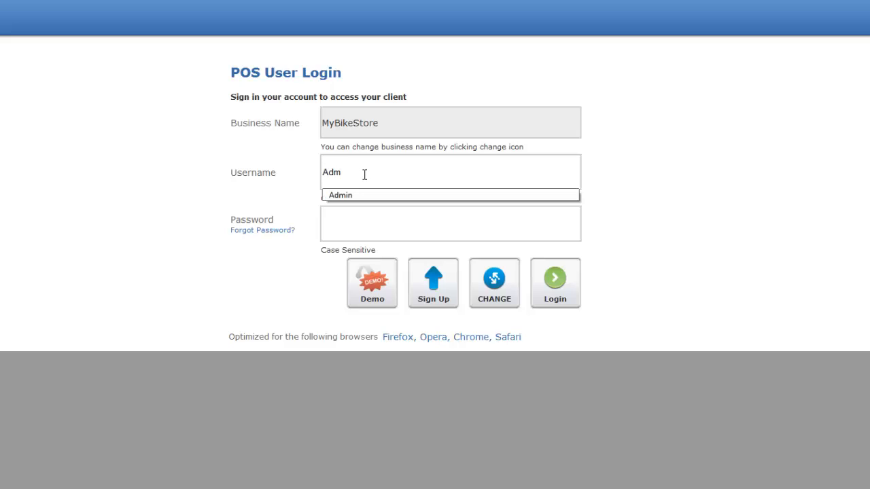
text(in)
key(Tab)
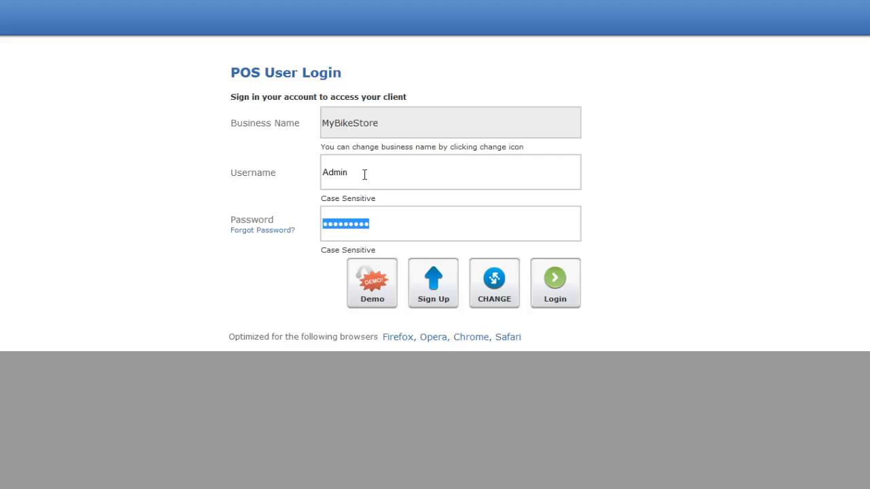
click(536, 291)
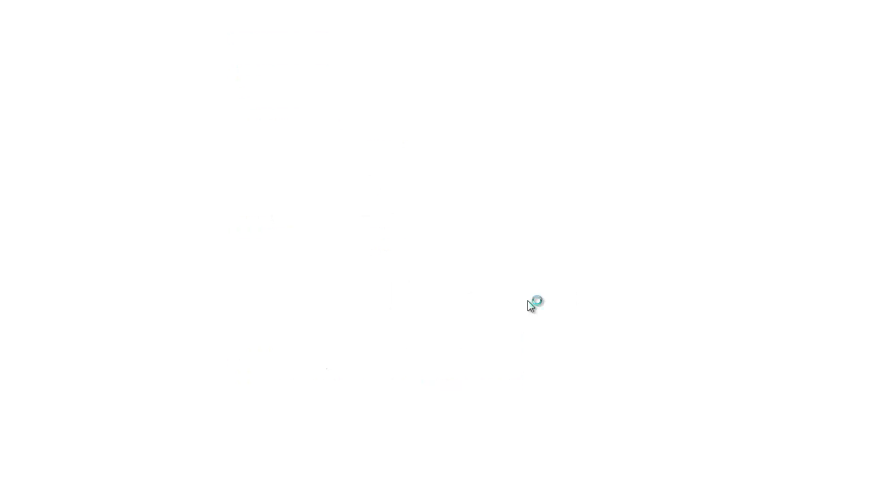
Add one Road Bike from the Bike category to a sale and choose cash payment.
click(120, 125)
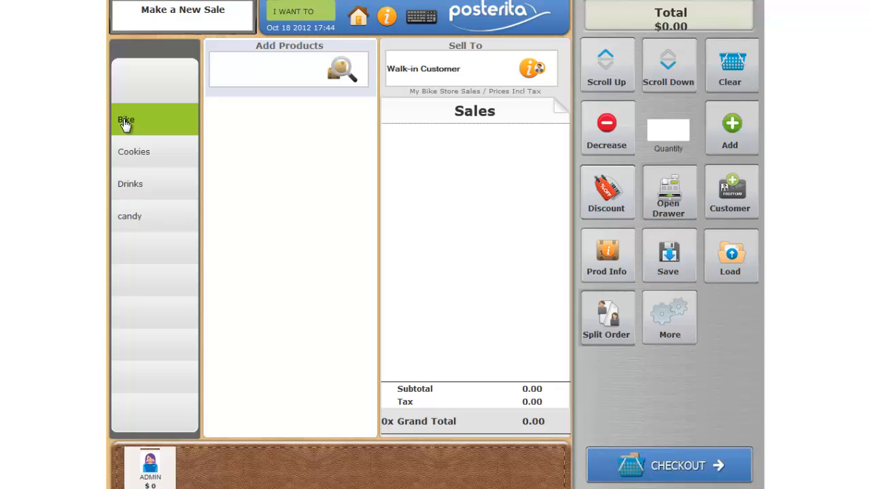
click(125, 121)
click(326, 114)
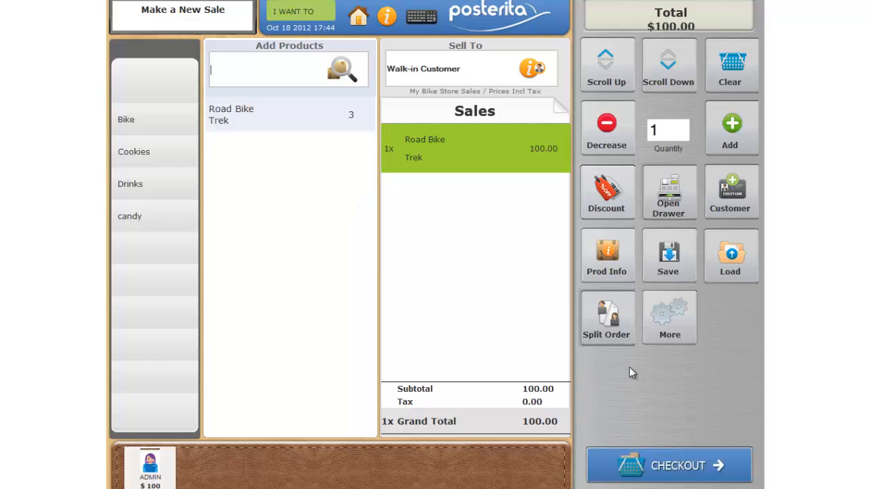
click(687, 462)
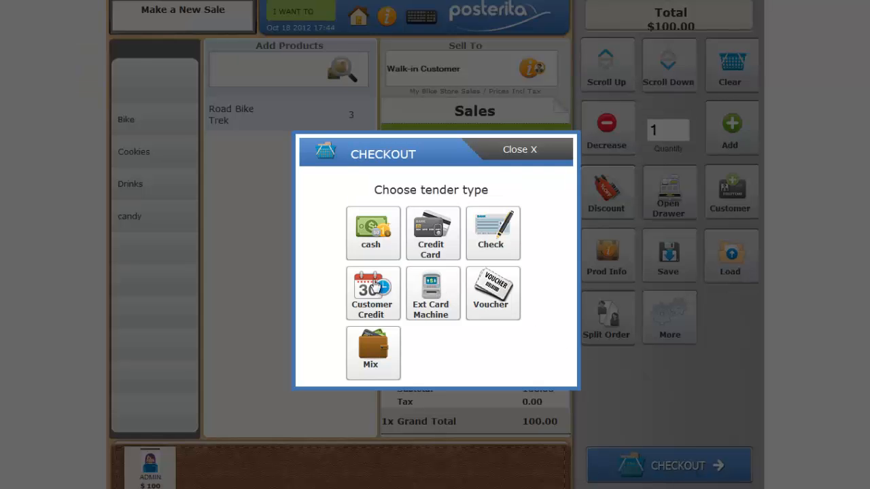
click(388, 247)
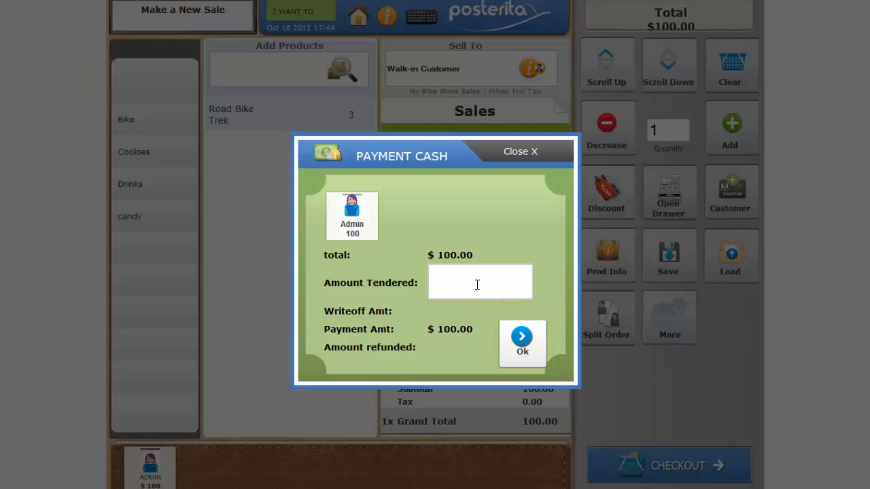
Tender 100.00 in cash and confirm to finish the Road Bike sale.
text(100.00)
click(520, 333)
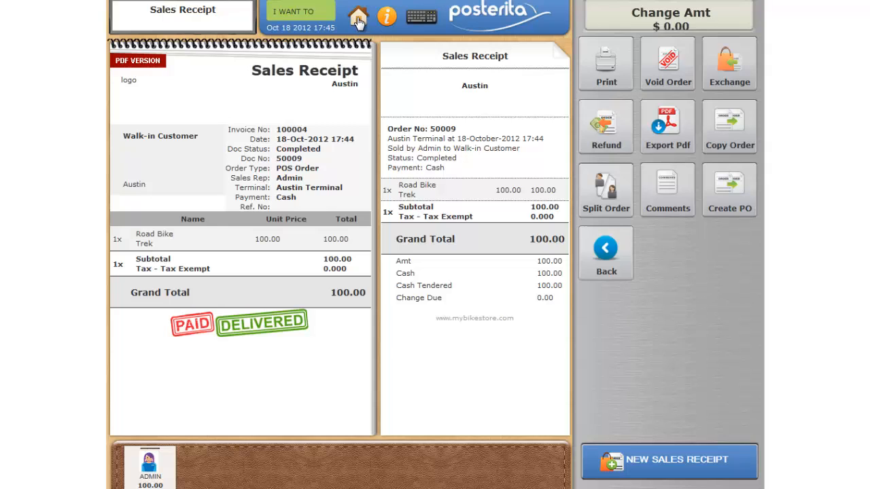
Open the TransactionDetails stock report and sort it by movement date, newest first.
click(358, 19)
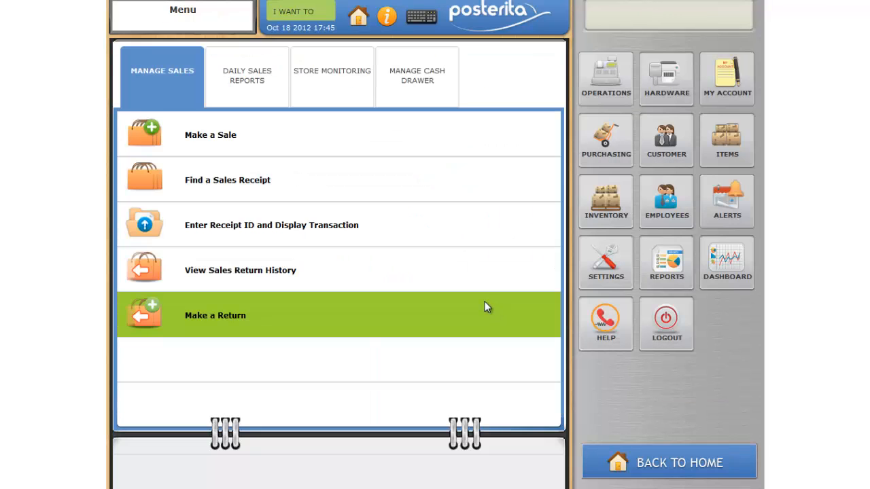
click(656, 271)
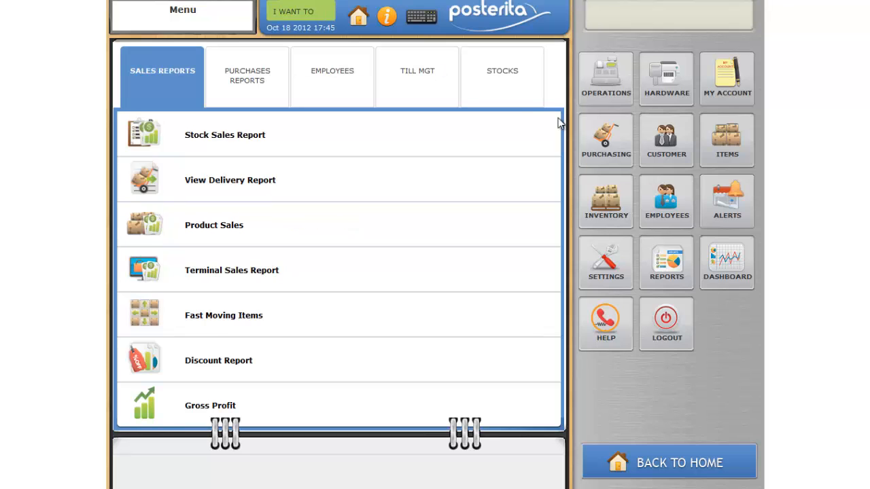
click(505, 73)
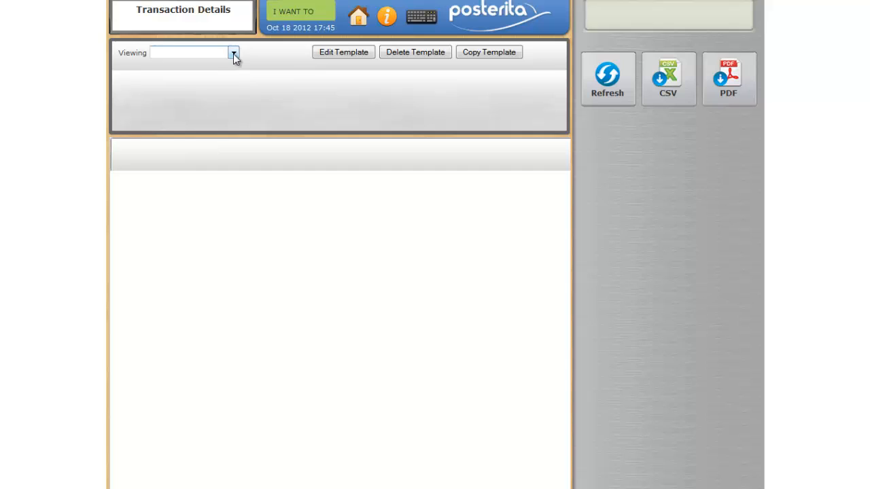
click(233, 53)
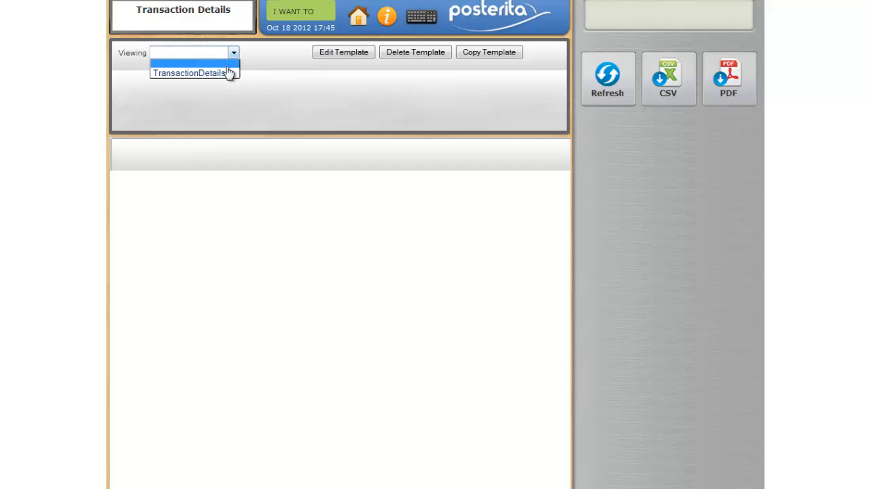
click(228, 73)
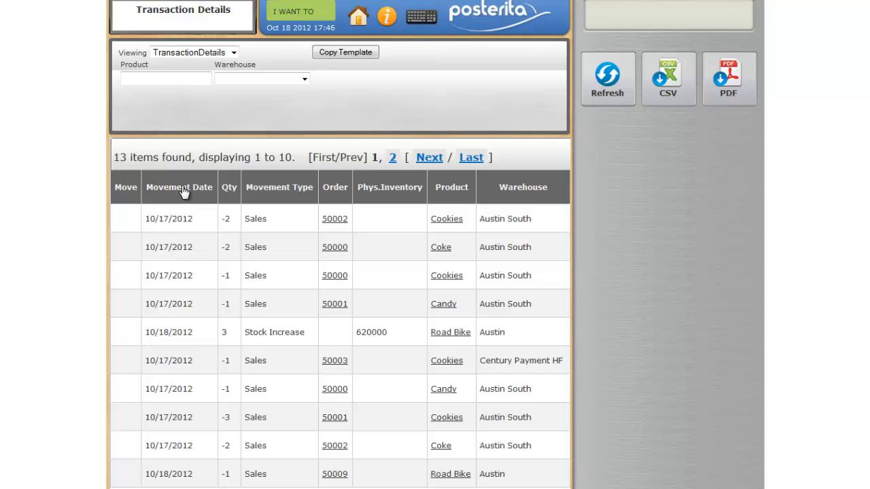
click(182, 192)
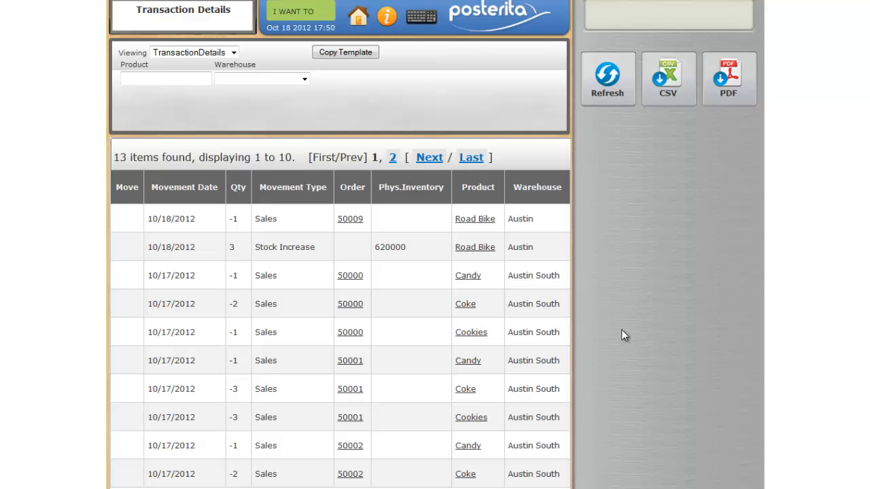
Start a Count Store Actual On Hand Quantity adjustment and show the Bike category products.
click(357, 22)
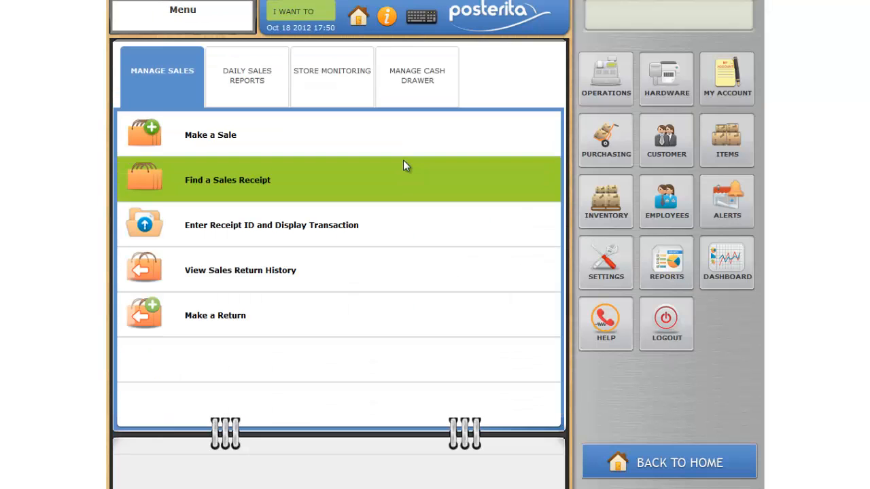
click(626, 213)
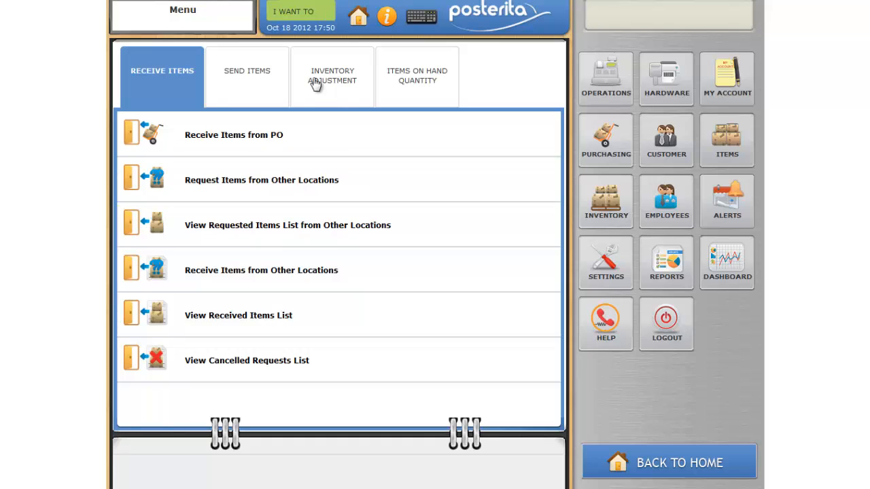
click(315, 82)
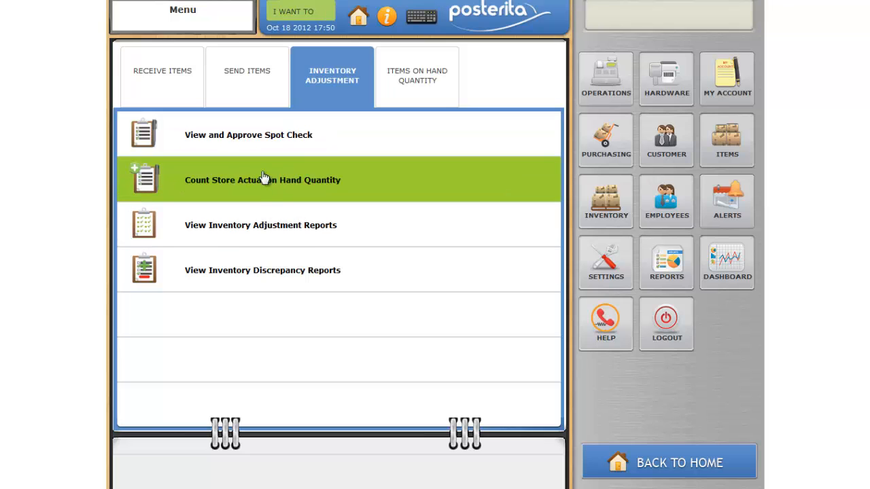
click(296, 188)
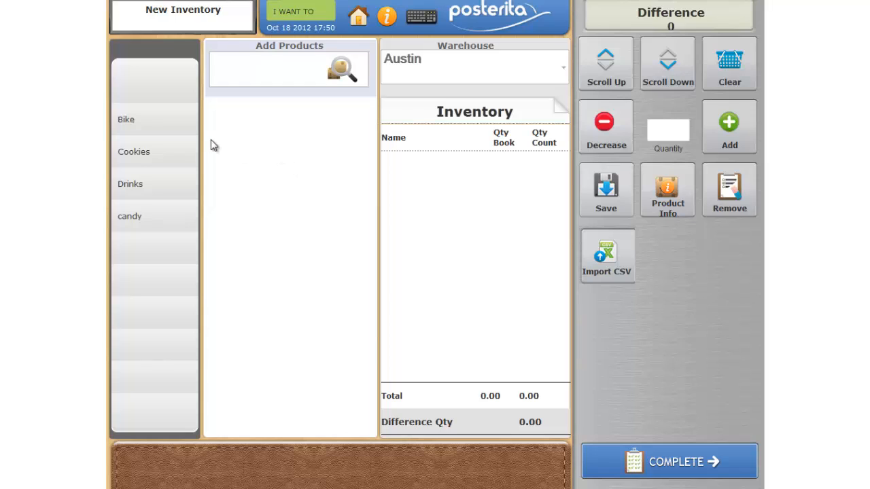
click(151, 126)
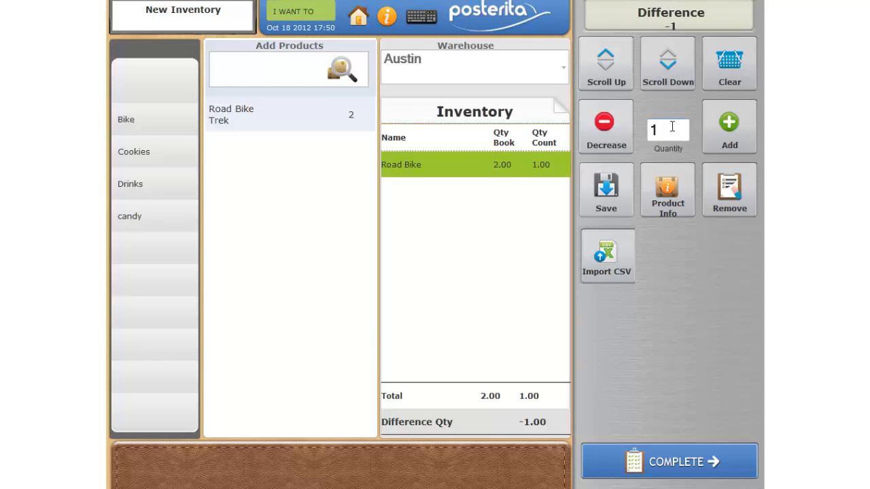
Raise the Road Bike count to 2, browse Cookies and candy, then finish the count.
click(751, 136)
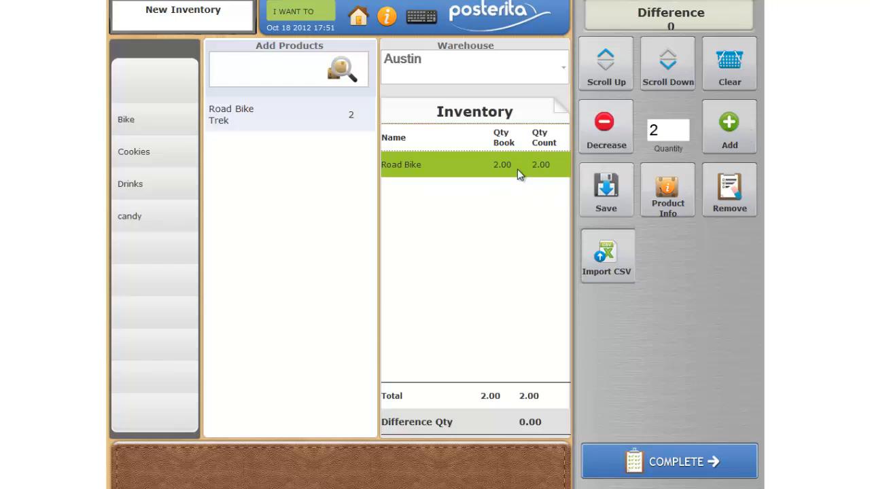
click(147, 152)
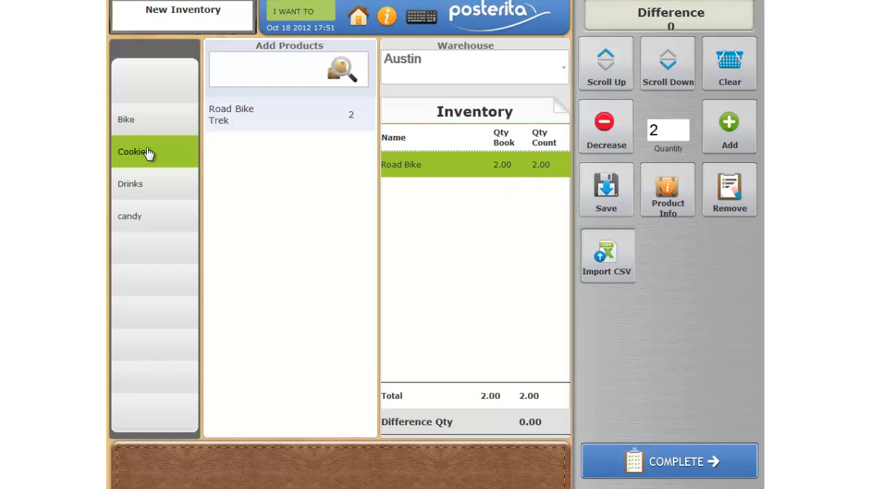
click(151, 215)
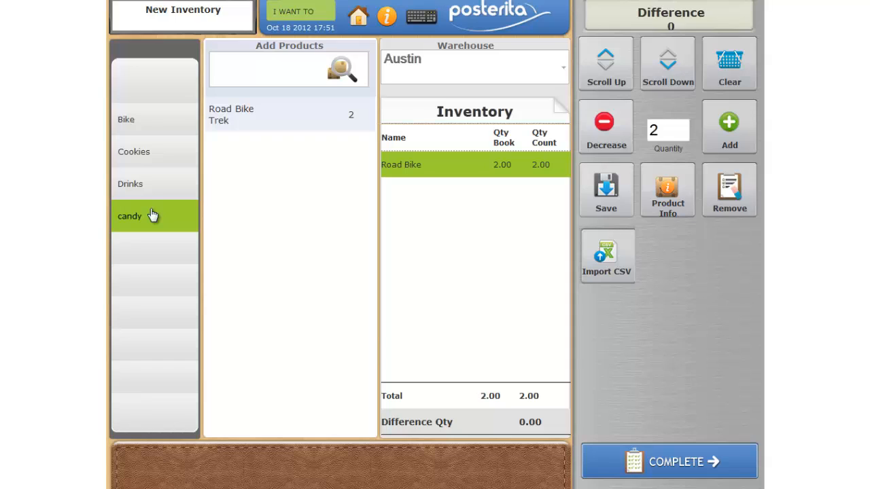
click(607, 257)
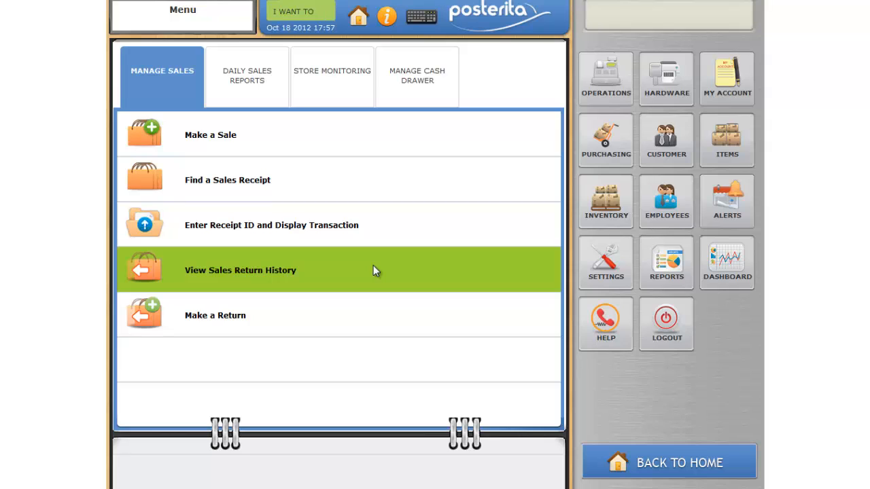
Start a new purchase order, dismiss the missing vendor alert, and add two Road Bikes.
click(610, 140)
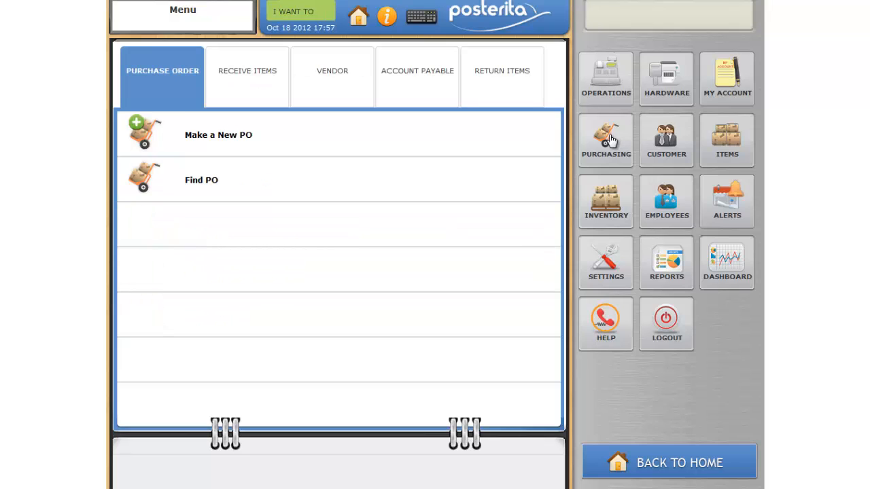
click(220, 137)
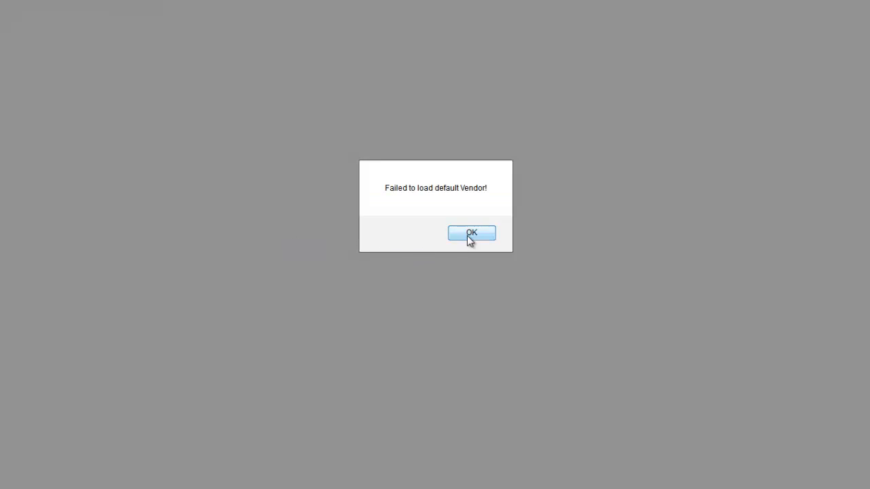
click(471, 234)
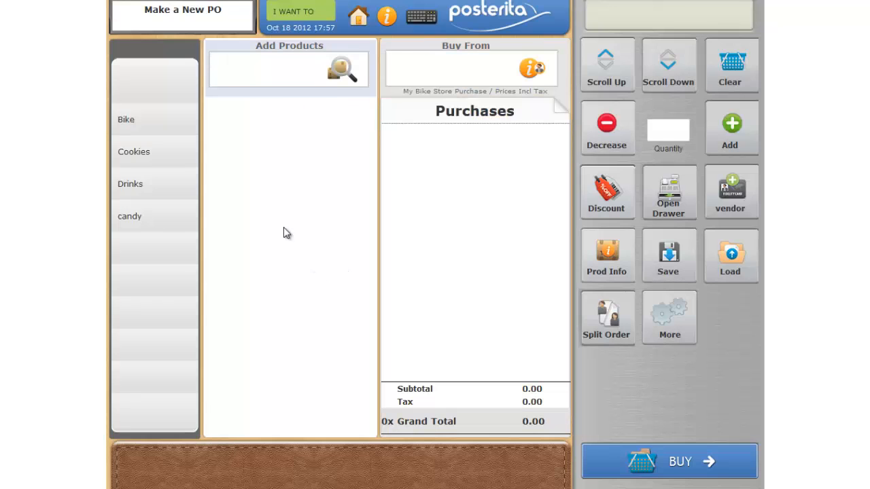
click(159, 126)
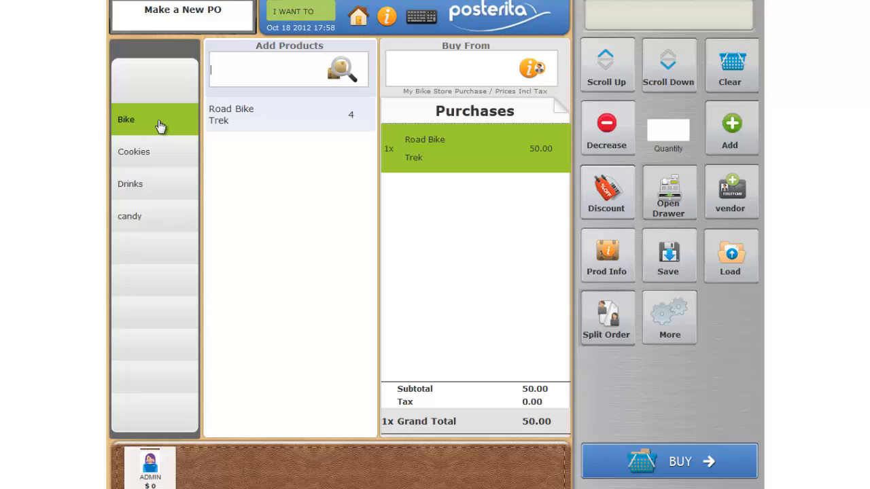
click(160, 128)
Choose the vendor matching 'wil' as the Buy From supplier and proceed to payment.
click(410, 72)
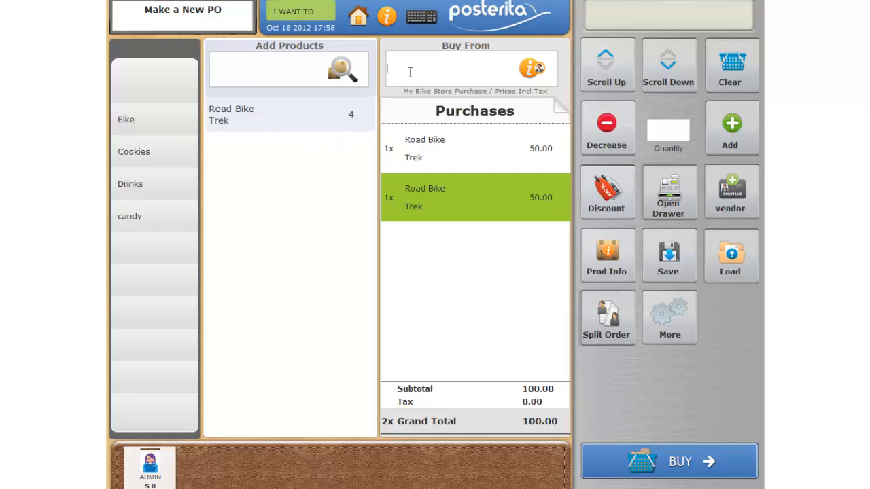
text(wil)
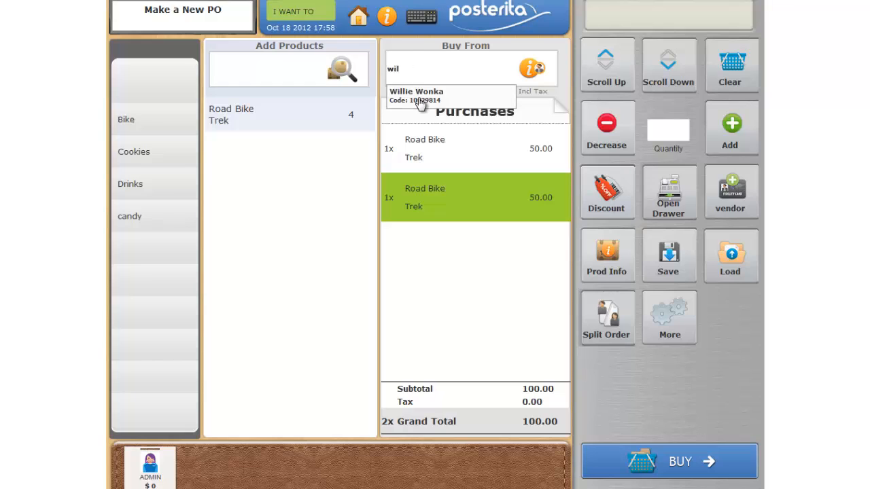
click(421, 101)
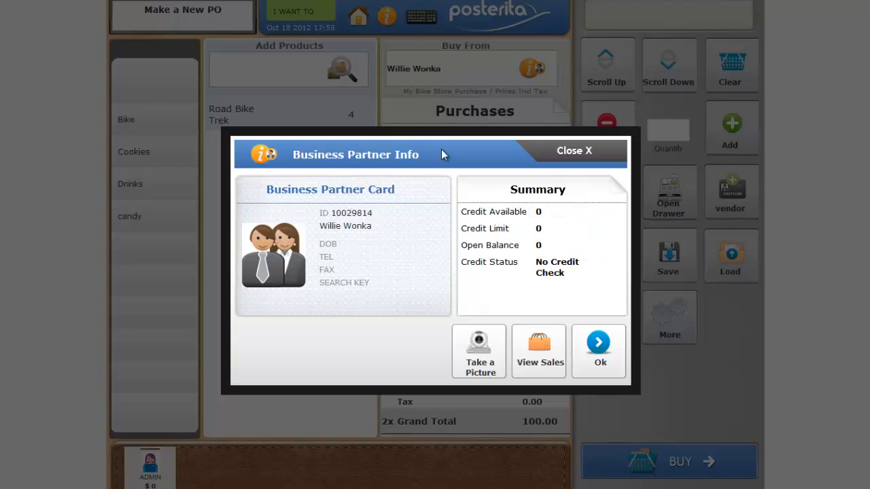
click(599, 350)
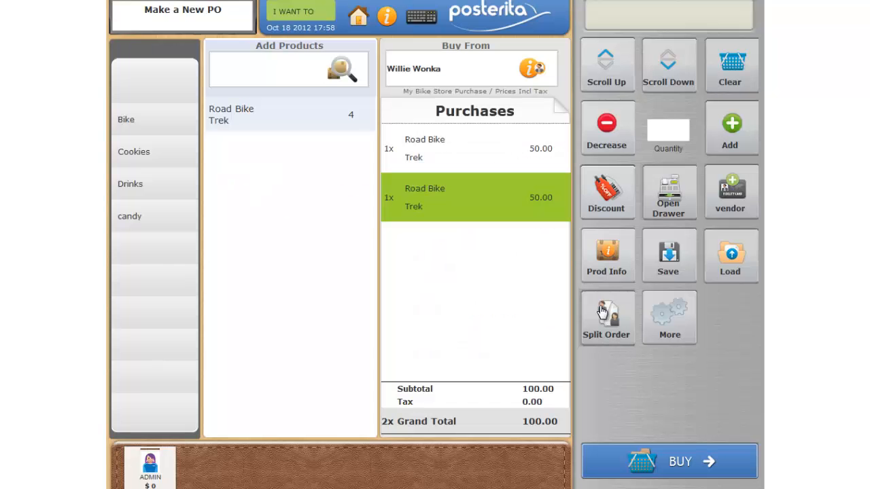
click(691, 464)
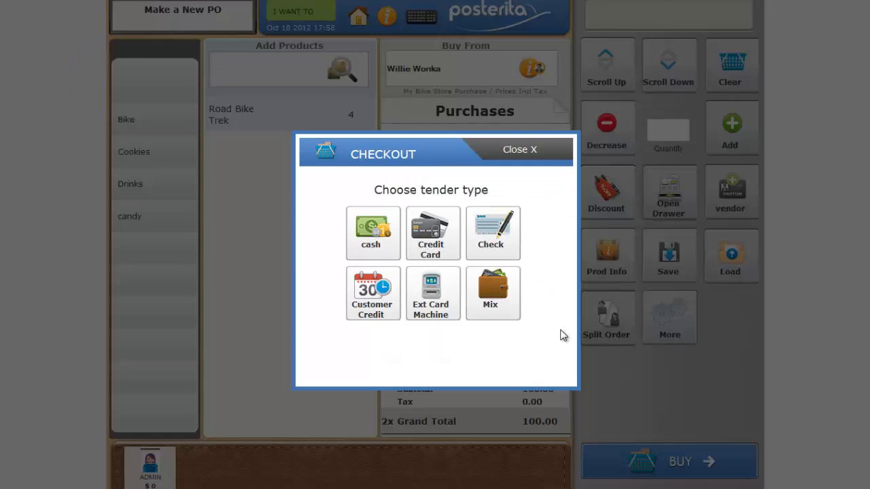
Pay the purchase order with 100.00 in cash and confirm it.
click(355, 233)
text(1)
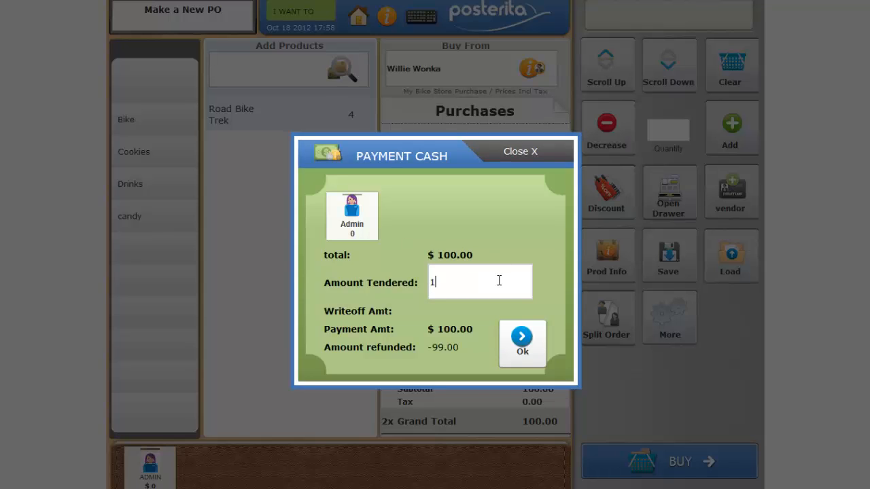
text(00.00)
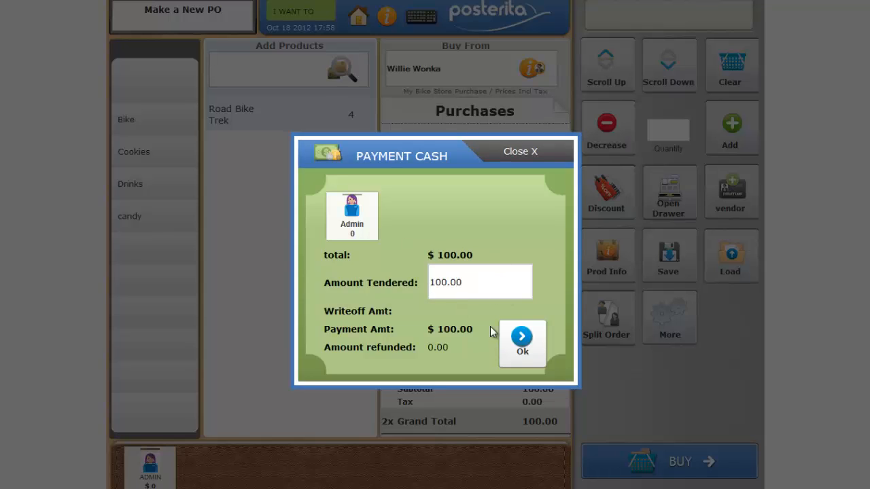
click(524, 343)
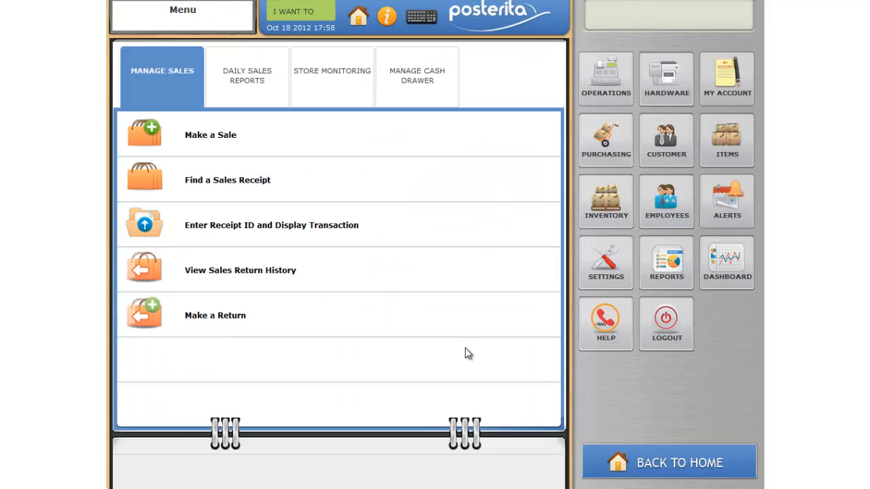
Open the Stocks Transaction Details report in the TransactionDetails view, sorted by Movement Date newest first.
click(661, 272)
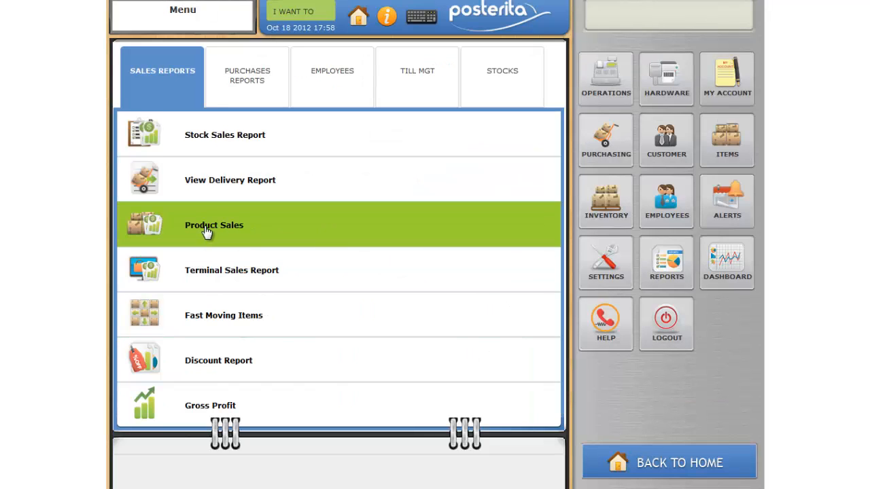
click(495, 82)
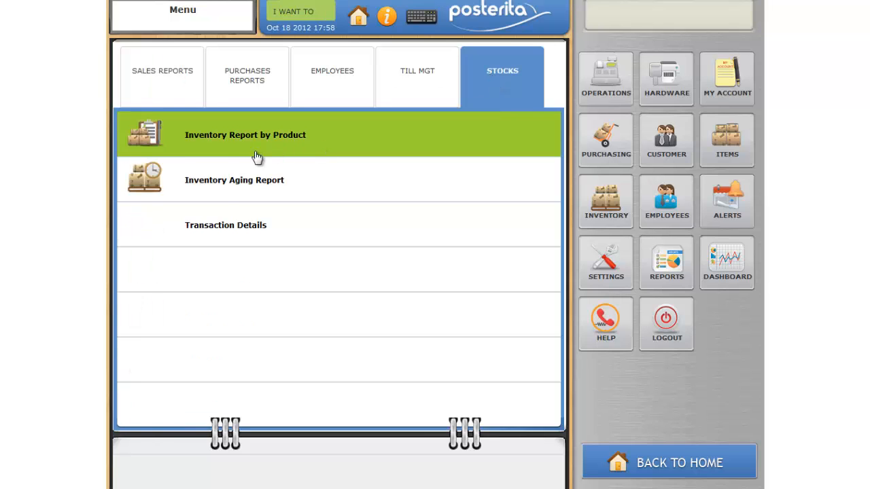
click(215, 230)
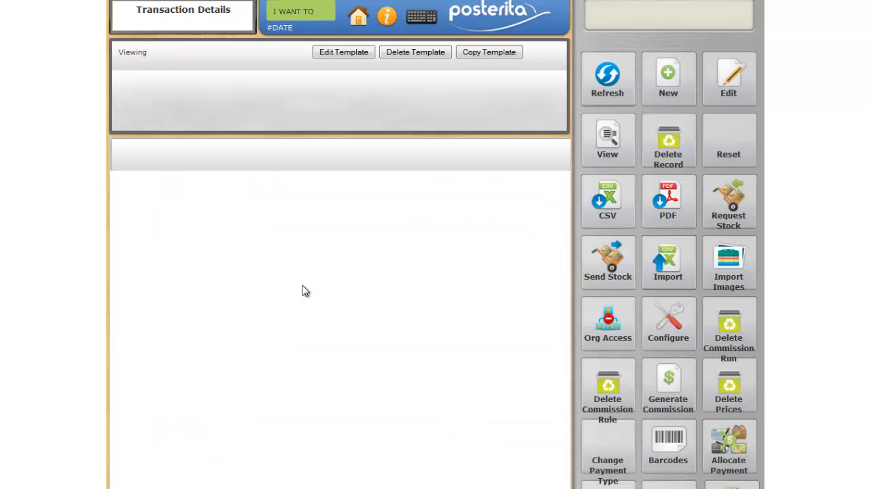
click(234, 52)
click(227, 72)
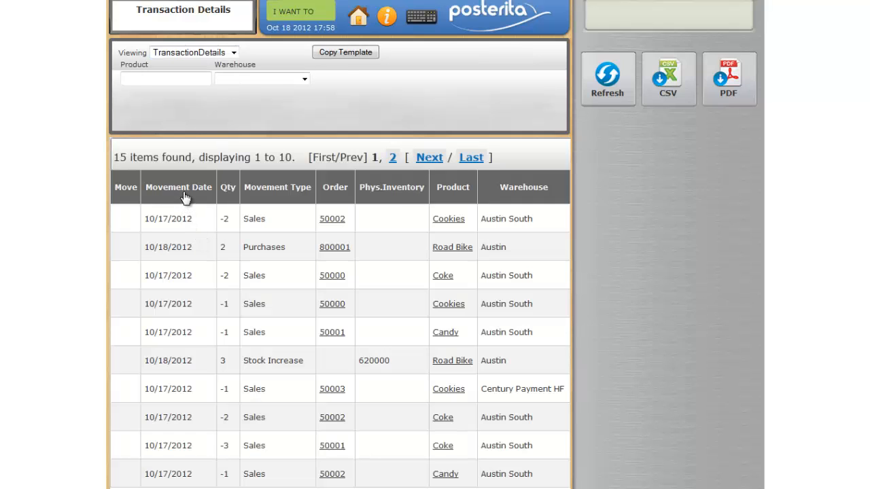
click(184, 196)
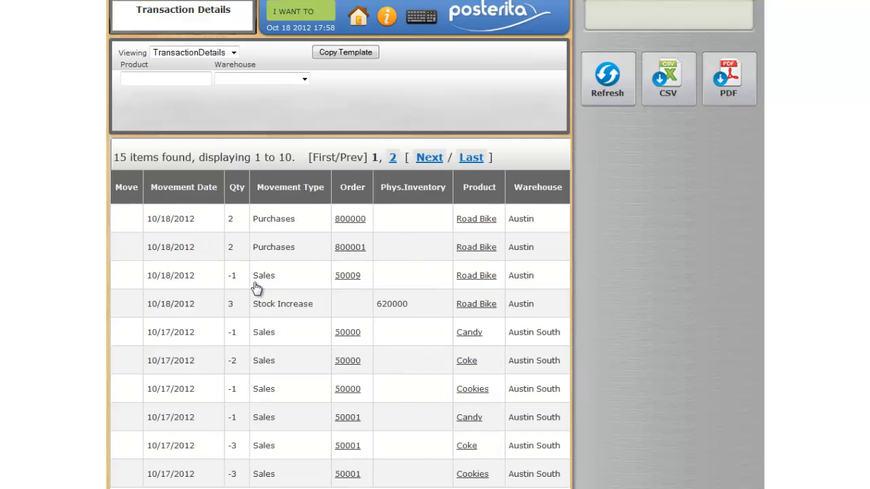